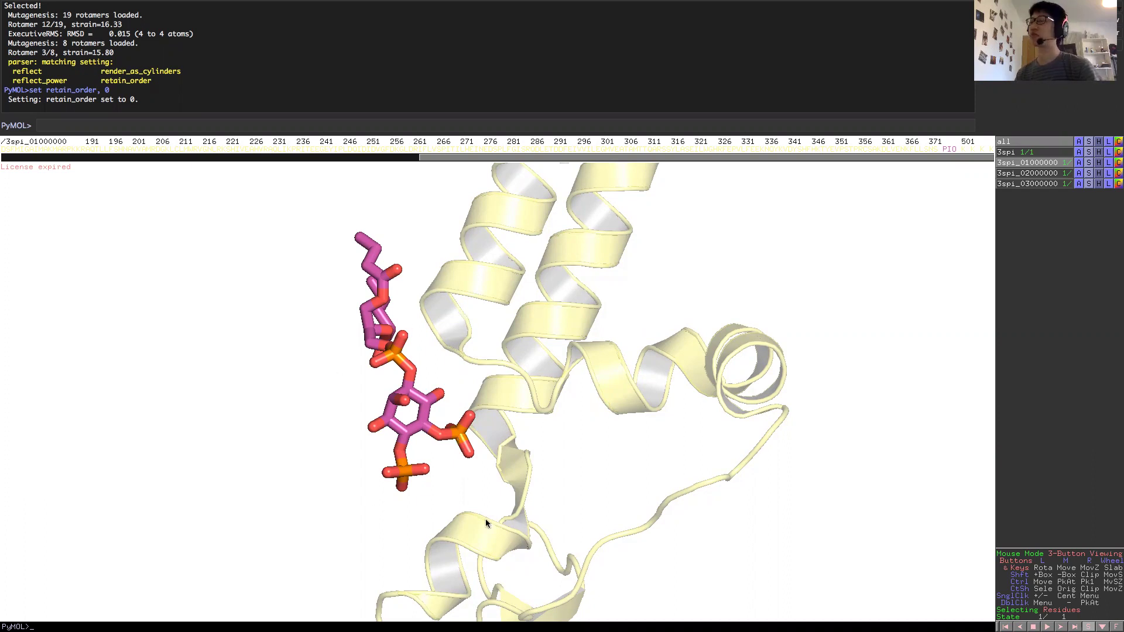
Select the PIO ligand and modify the selection to the residues within 4 Å around it.
click(426, 420)
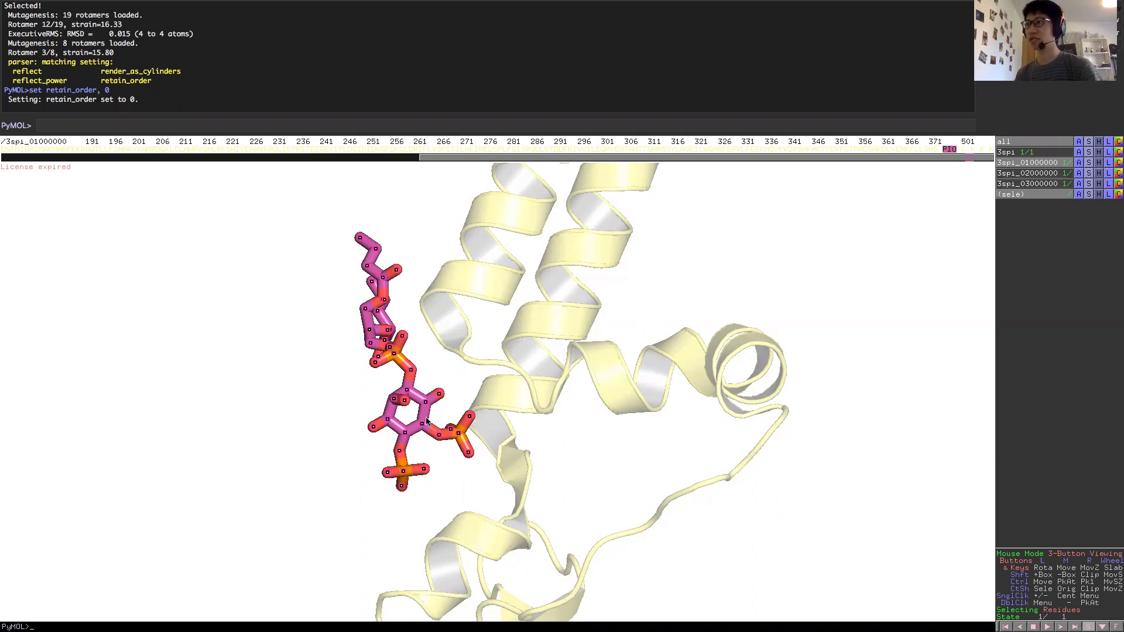
click(1079, 163)
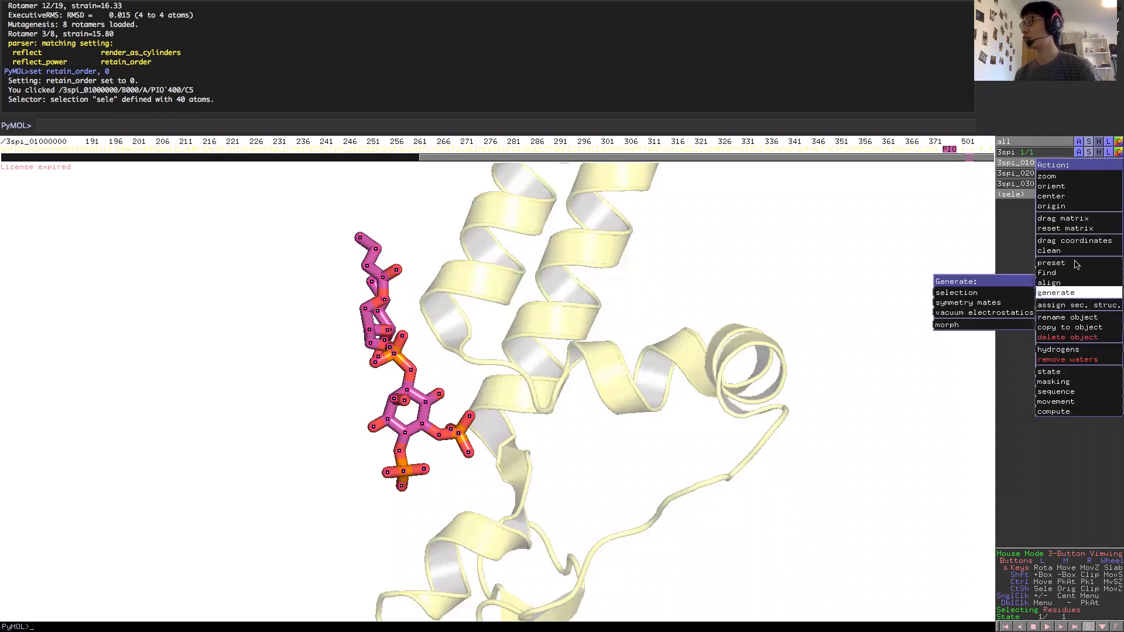
mouse_move(1060, 286)
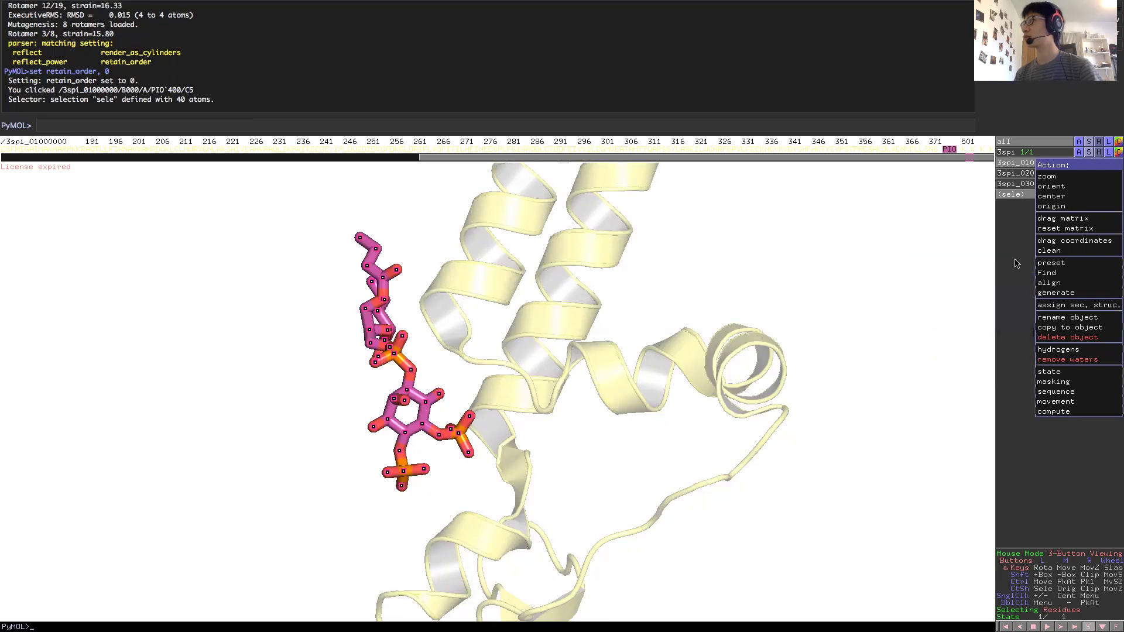
click(1081, 163)
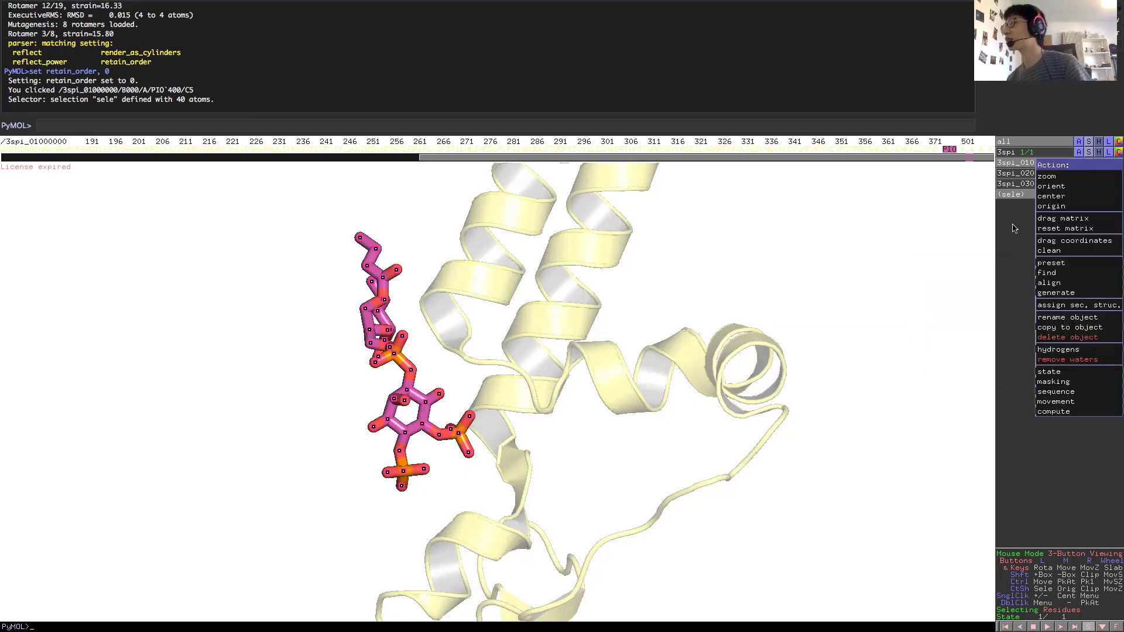
click(1080, 195)
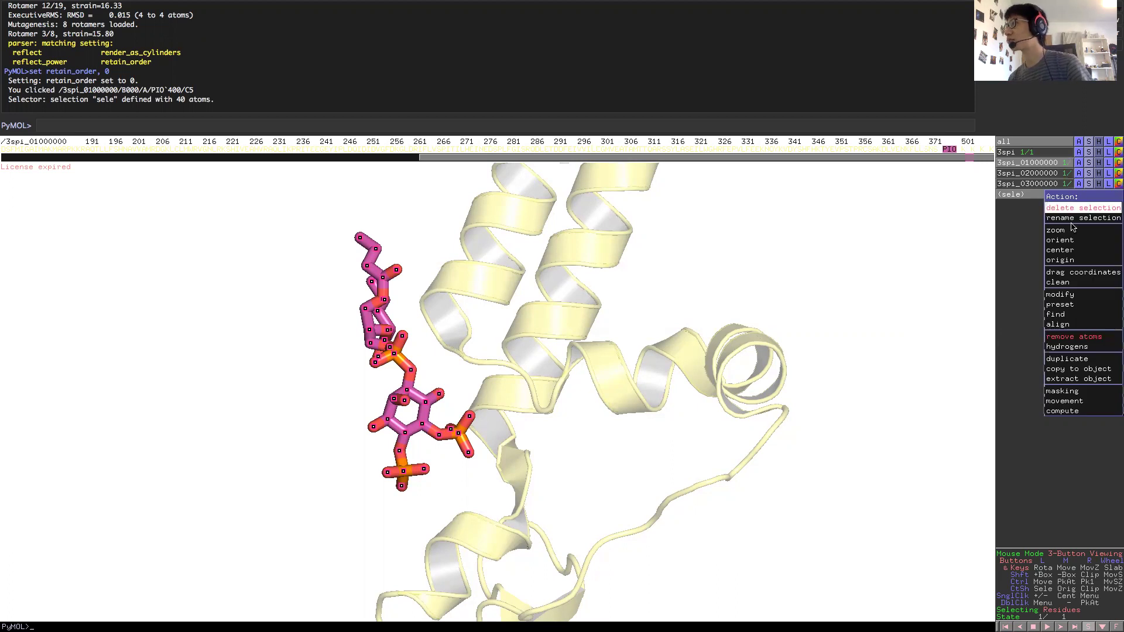
mouse_move(1084, 294)
mouse_move(1020, 297)
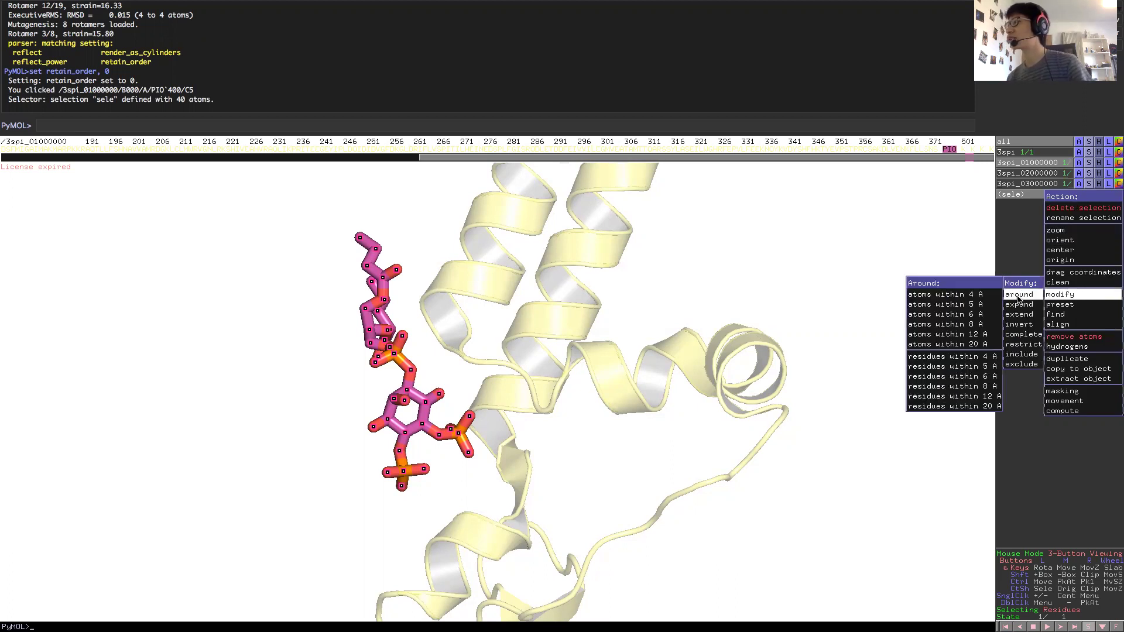
click(945, 359)
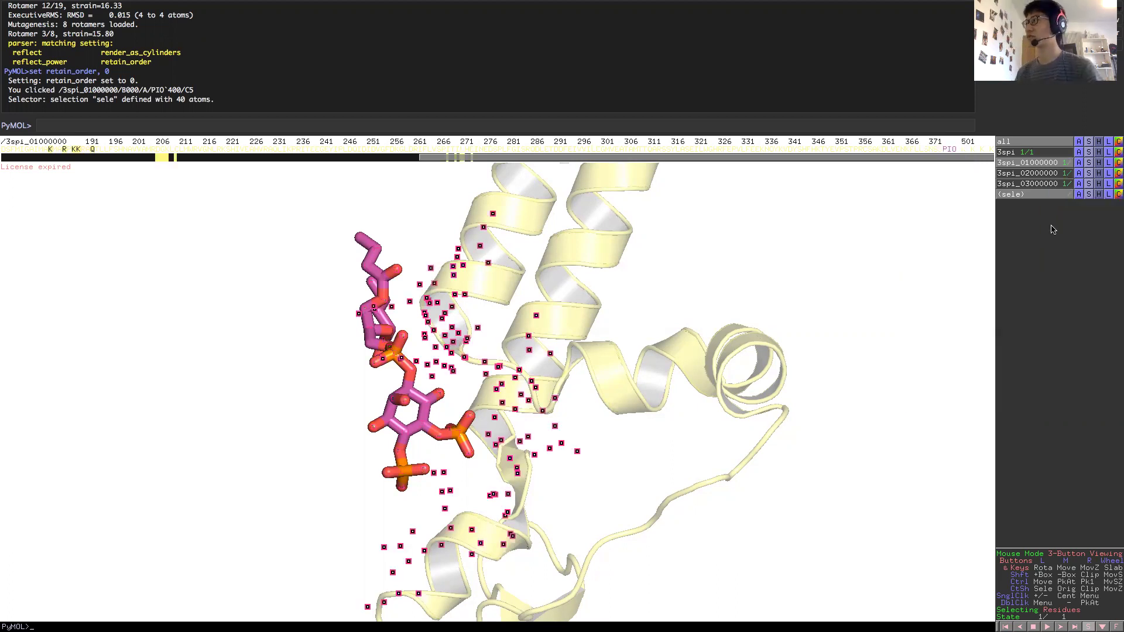
Show the selected binding-site residues as sticks, colour them by element and clear the selection highlight.
click(1090, 196)
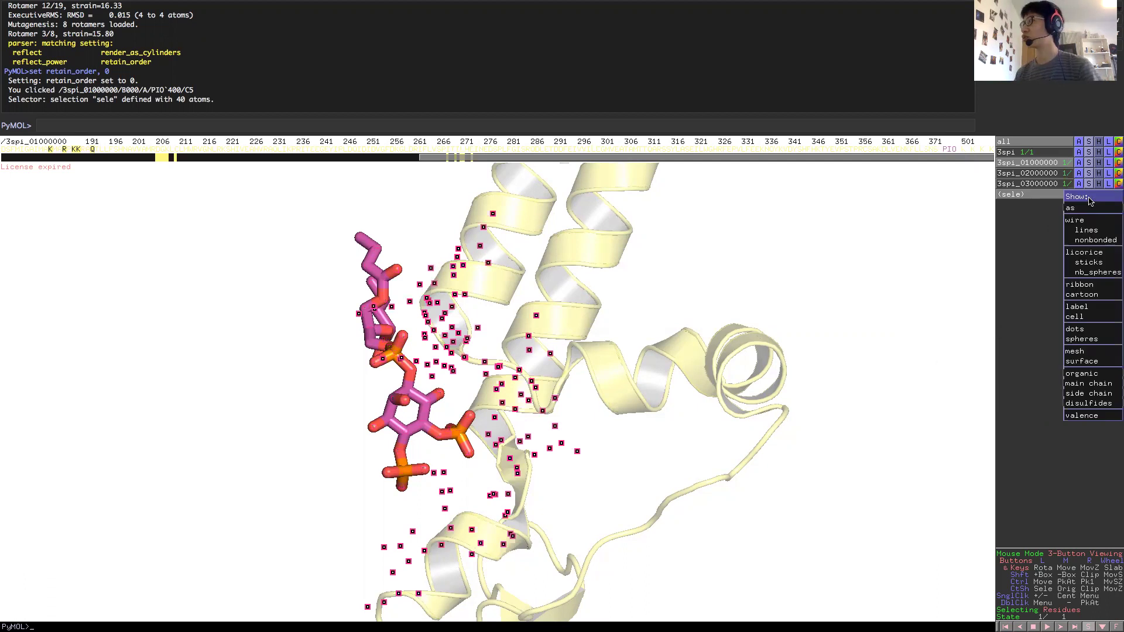
click(1095, 263)
click(1118, 194)
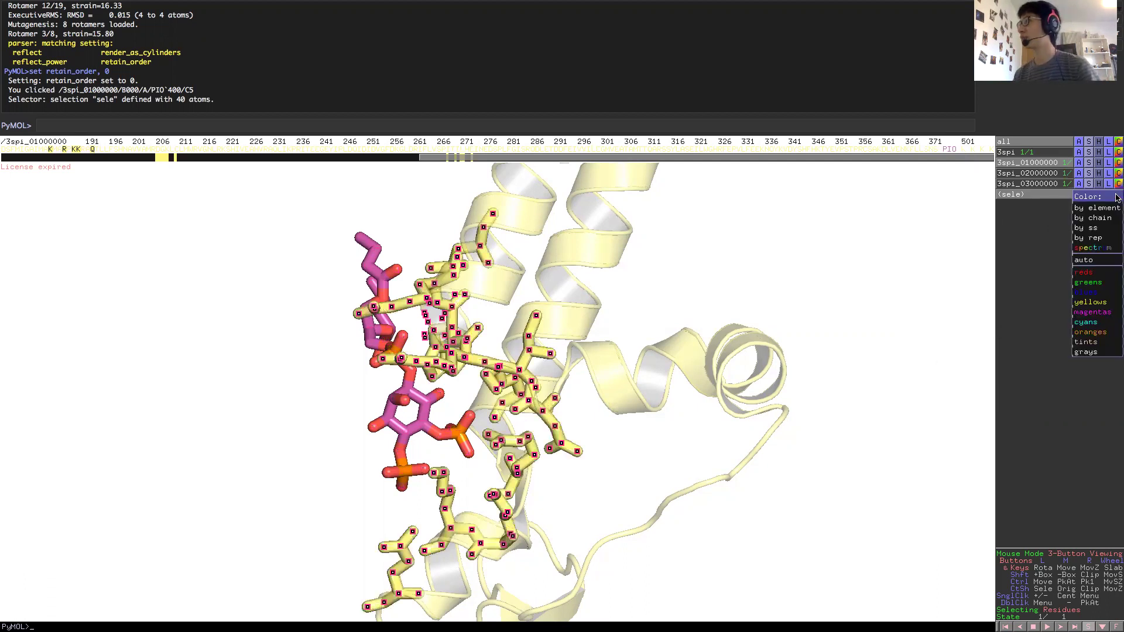
mouse_move(1105, 210)
click(1055, 209)
drag(686, 450, 289, 394)
click(277, 391)
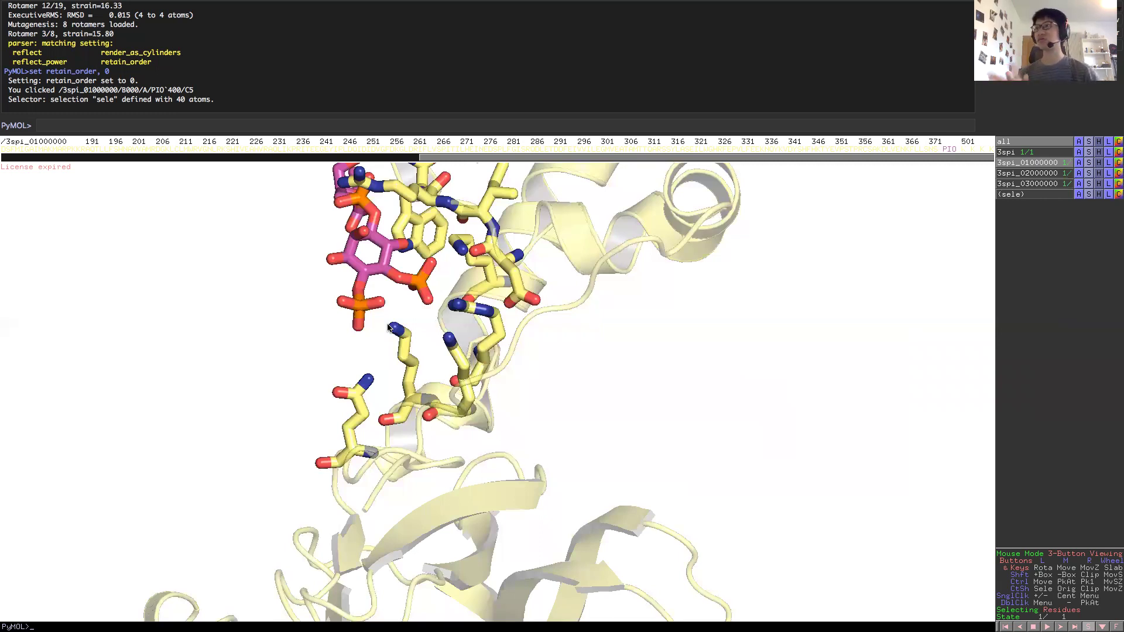
Start the Measurement wizard and measure the distance from Lys189 NZ to the PIO ligand's O43 atom.
mouse_move(370, 5)
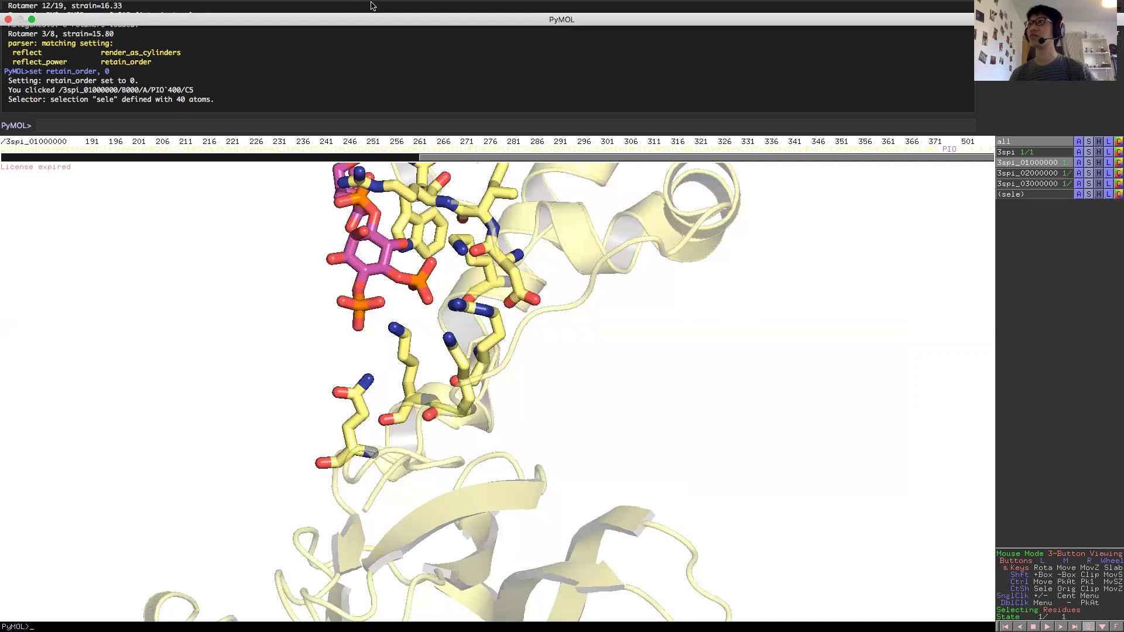
click(341, 7)
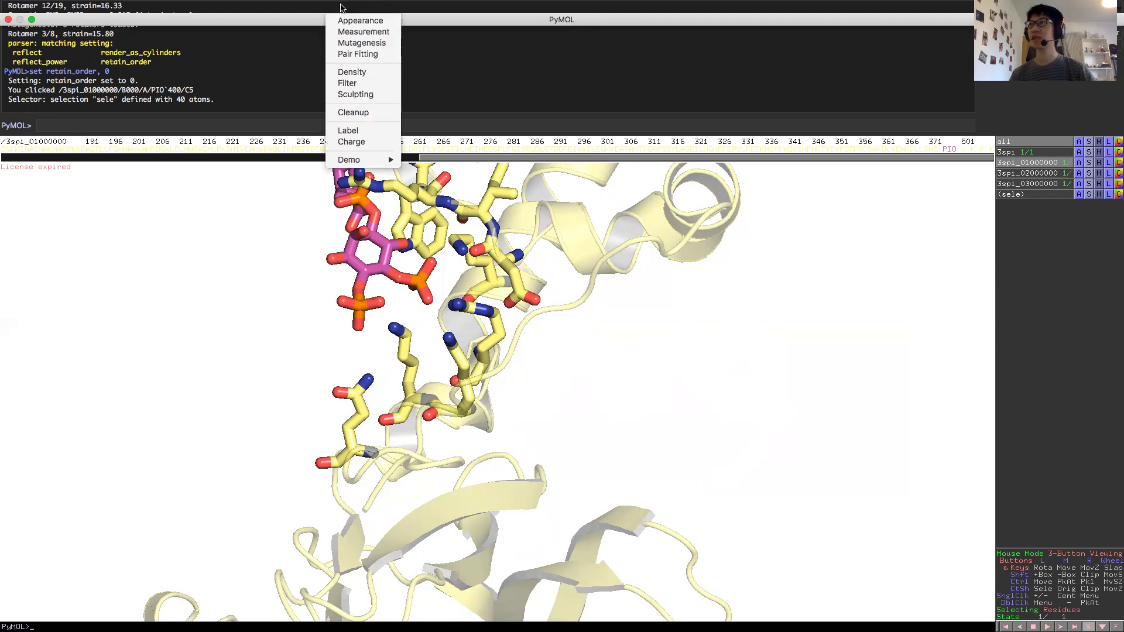
click(347, 32)
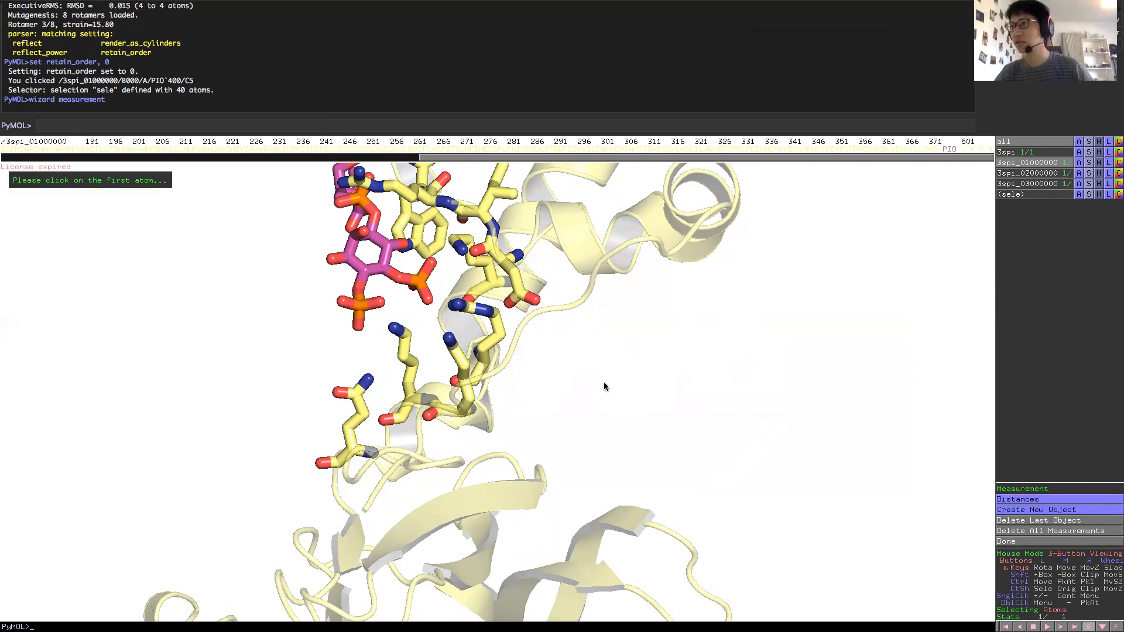
click(393, 330)
click(362, 331)
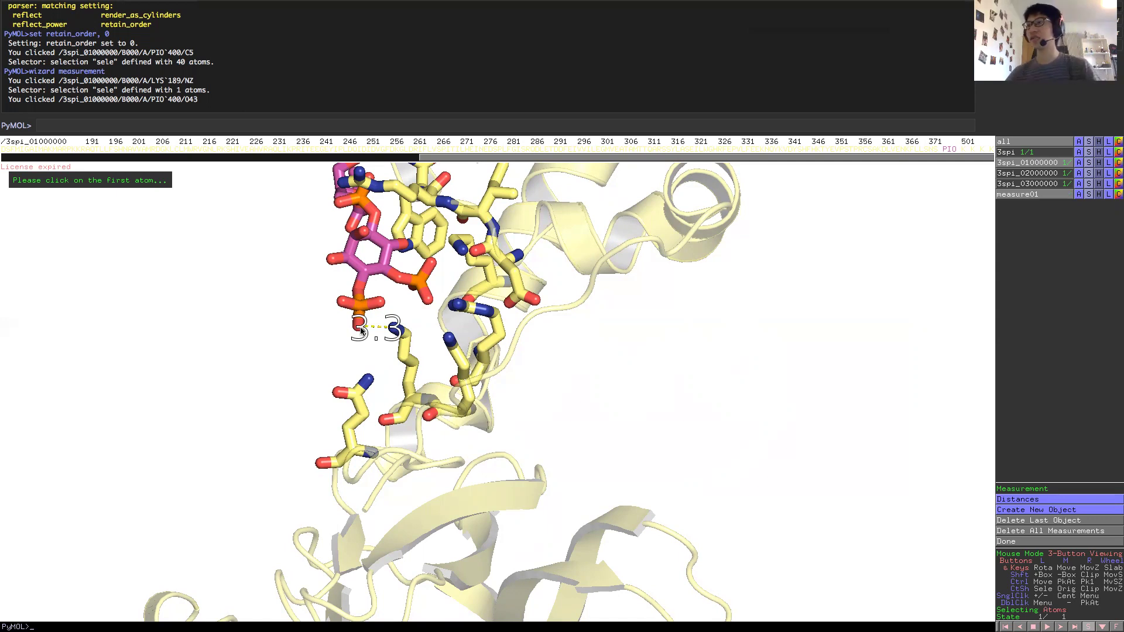
Switch the measurement mode to Angles and measure the Gln192 side-chain angle through OE1, CD and NE2.
mouse_move(381, 376)
mouse_down()
mouse_move(371, 369)
mouse_move(391, 376)
mouse_up()
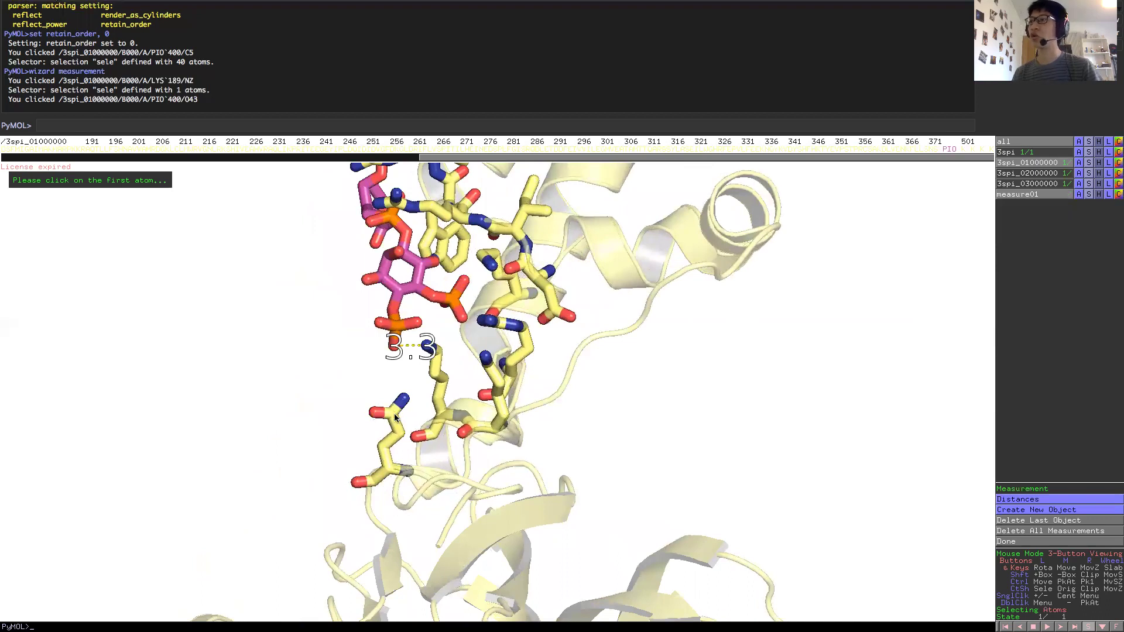
click(1047, 502)
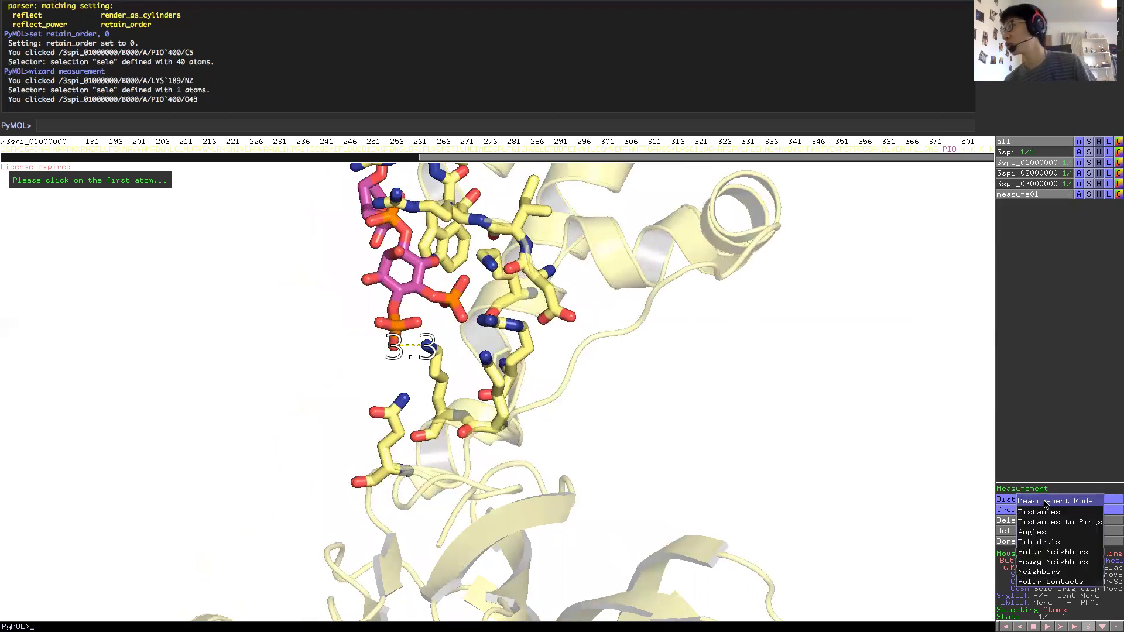
click(1047, 532)
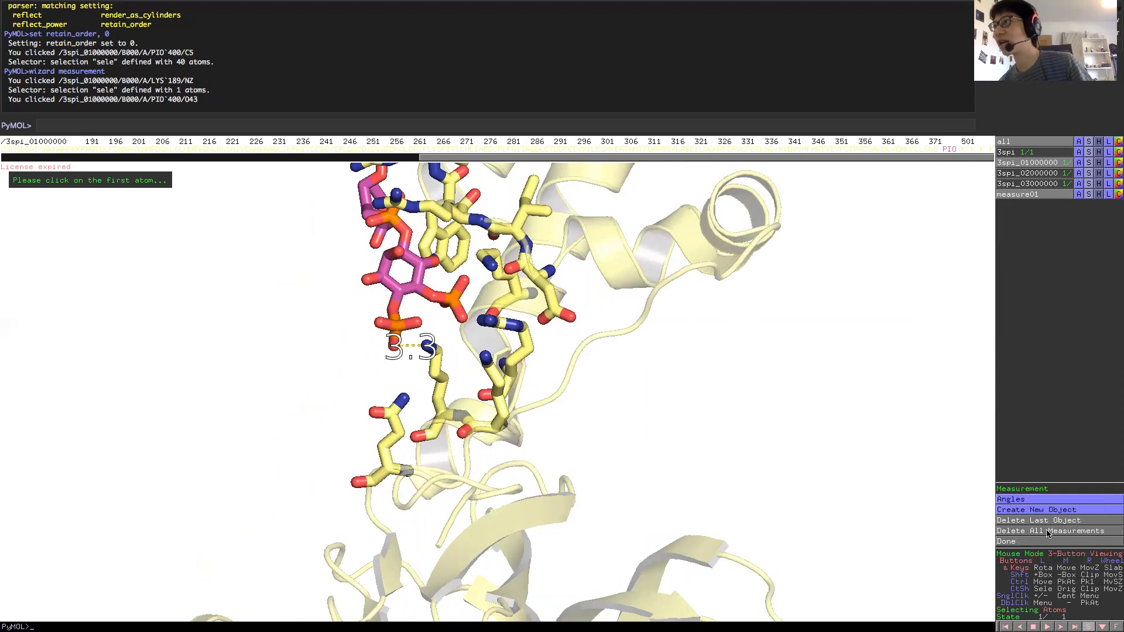
click(380, 413)
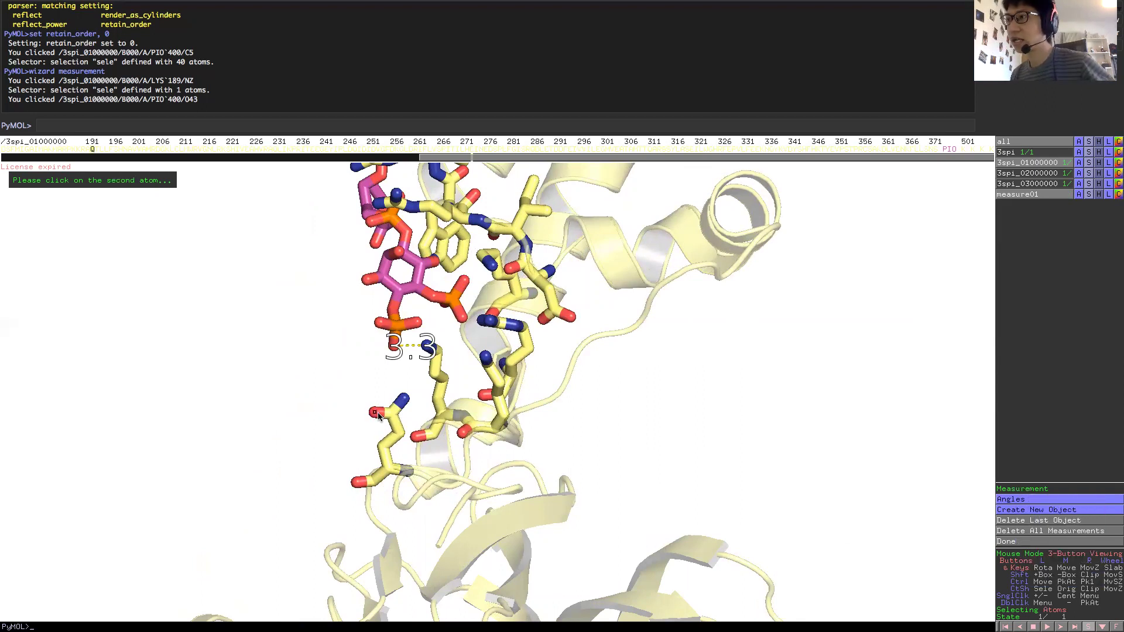
click(402, 402)
click(402, 402)
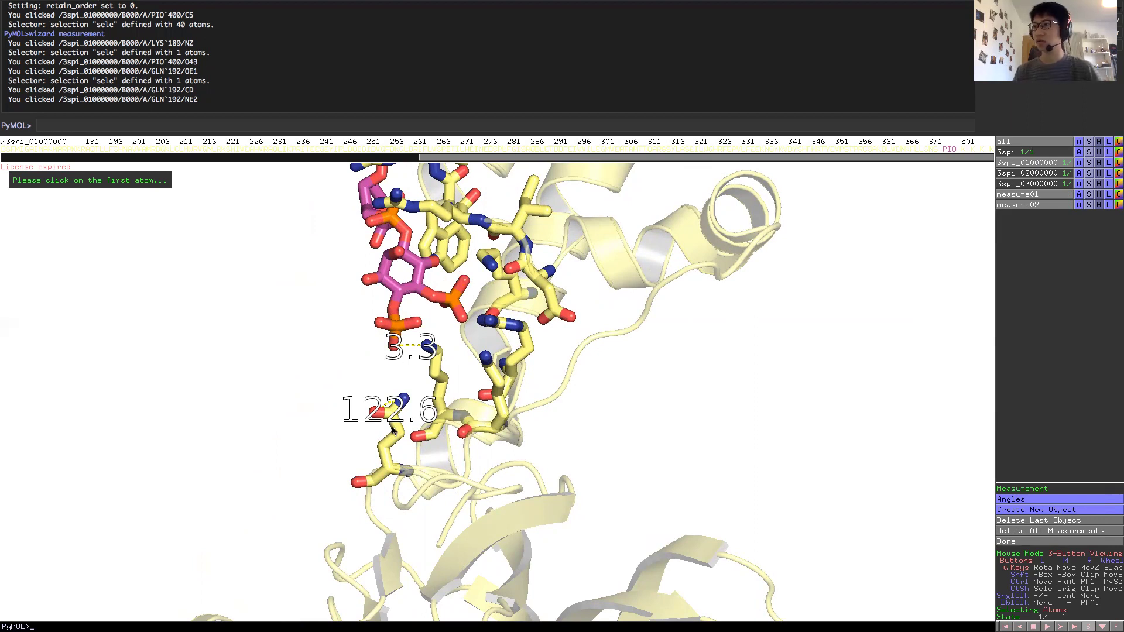
Set the measurement mode to Dihedrals and try to measure the Gln192 side chain starting from CA, CB and CG.
click(1029, 502)
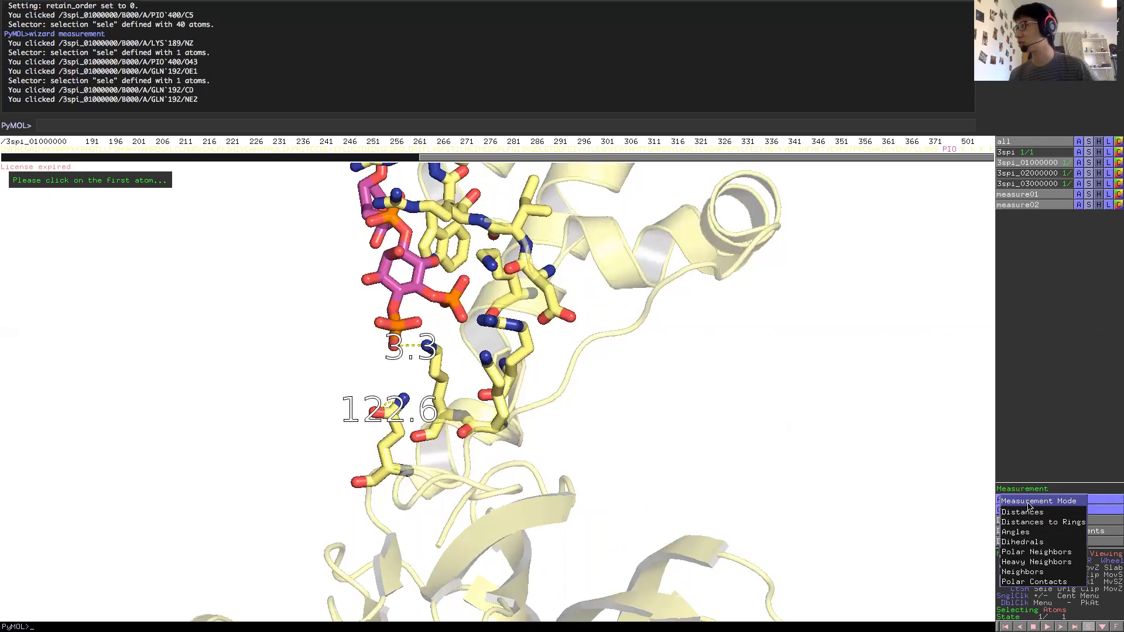
click(1037, 542)
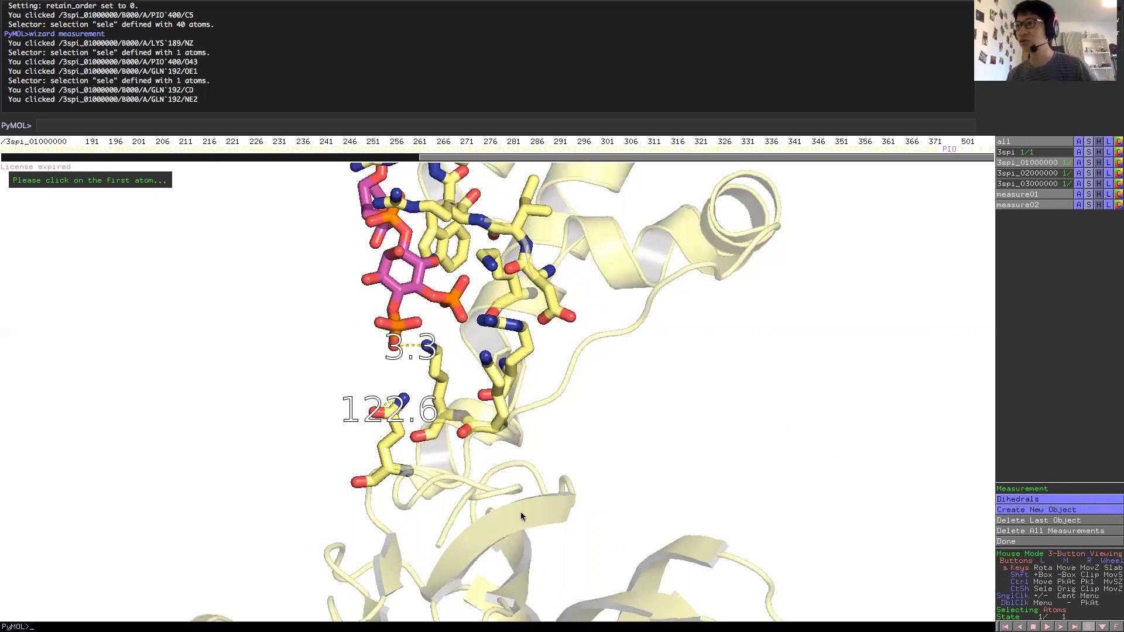
click(388, 465)
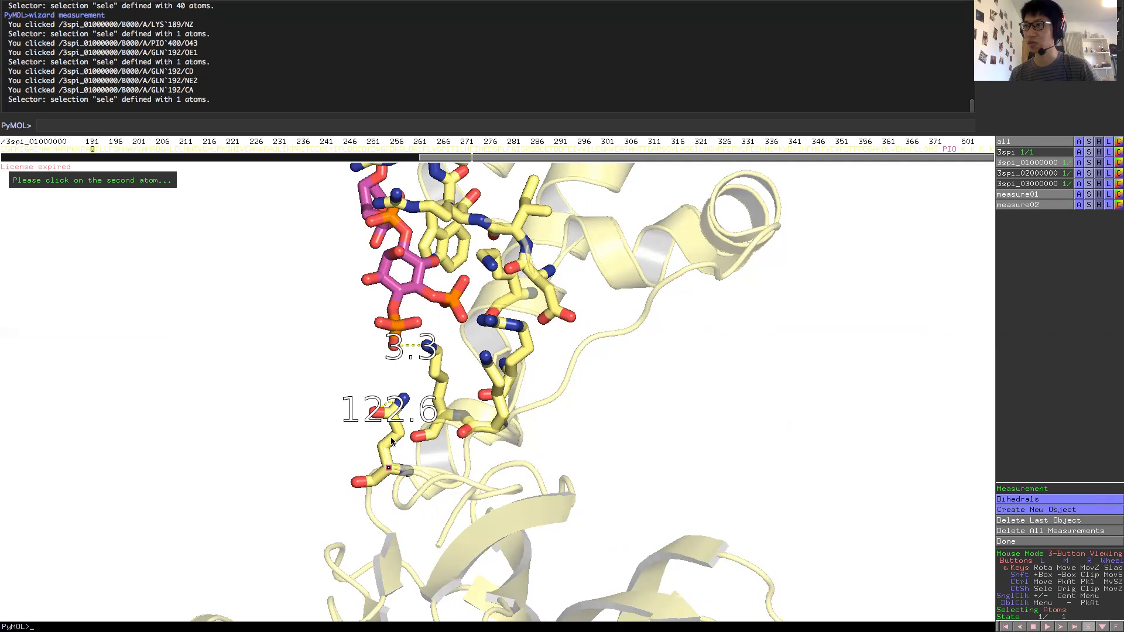
click(384, 447)
click(398, 432)
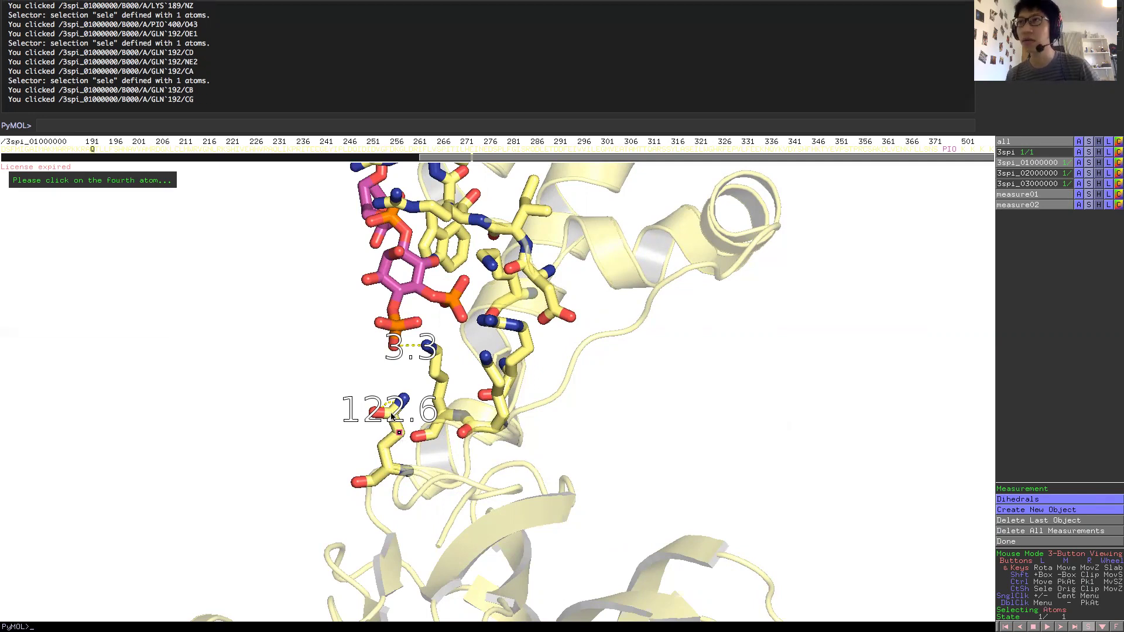
drag(393, 416, 403, 418)
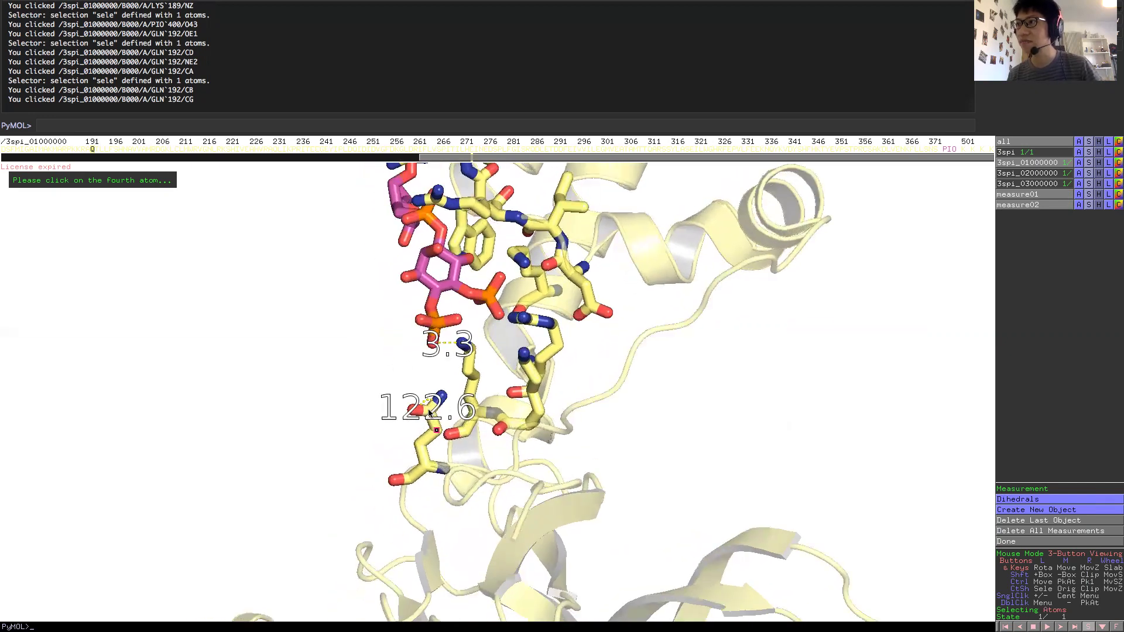
Delete all measurements and measure the Lys189 side-chain dihedral through CB, CG, CD and CE.
click(1008, 531)
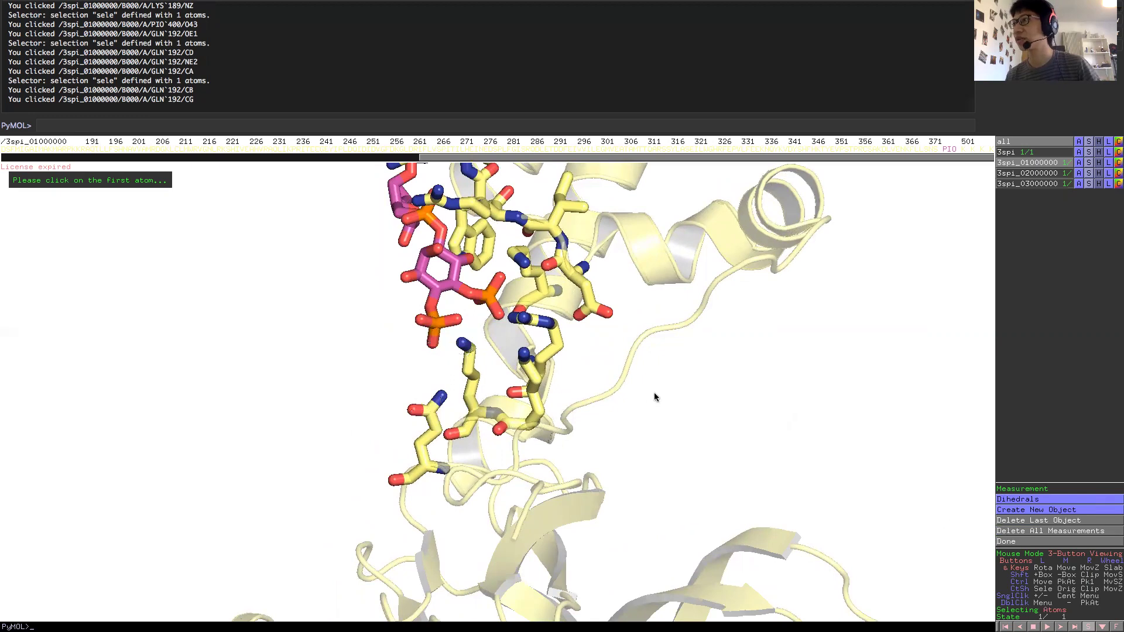
click(469, 397)
click(476, 382)
click(469, 371)
click(474, 351)
drag(475, 355, 502, 376)
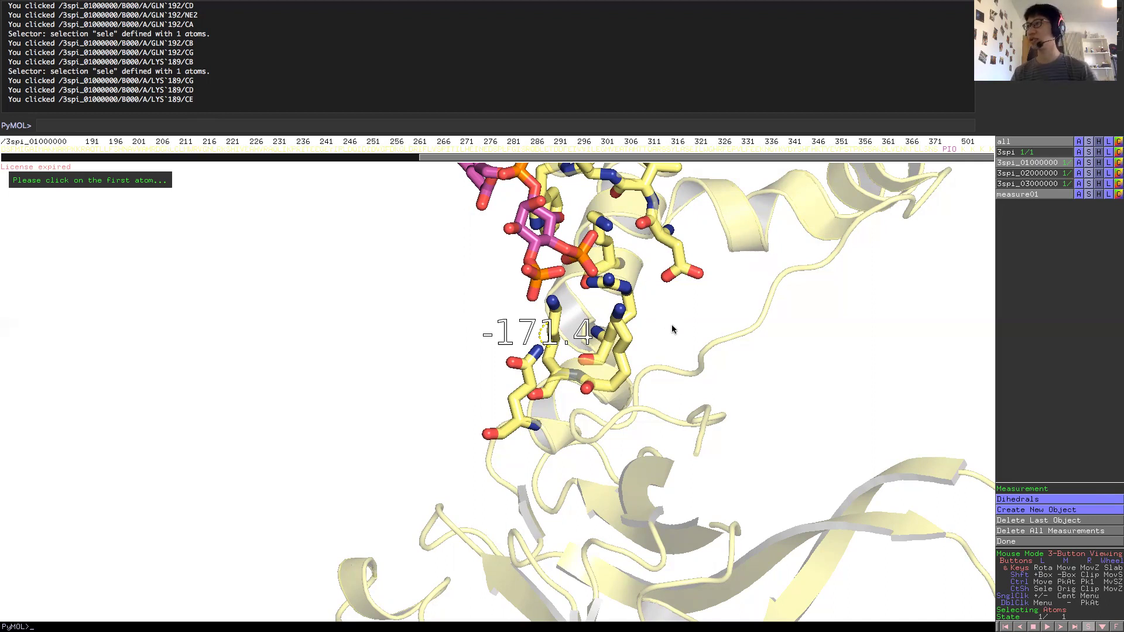
middle_drag(672, 326, 691, 483)
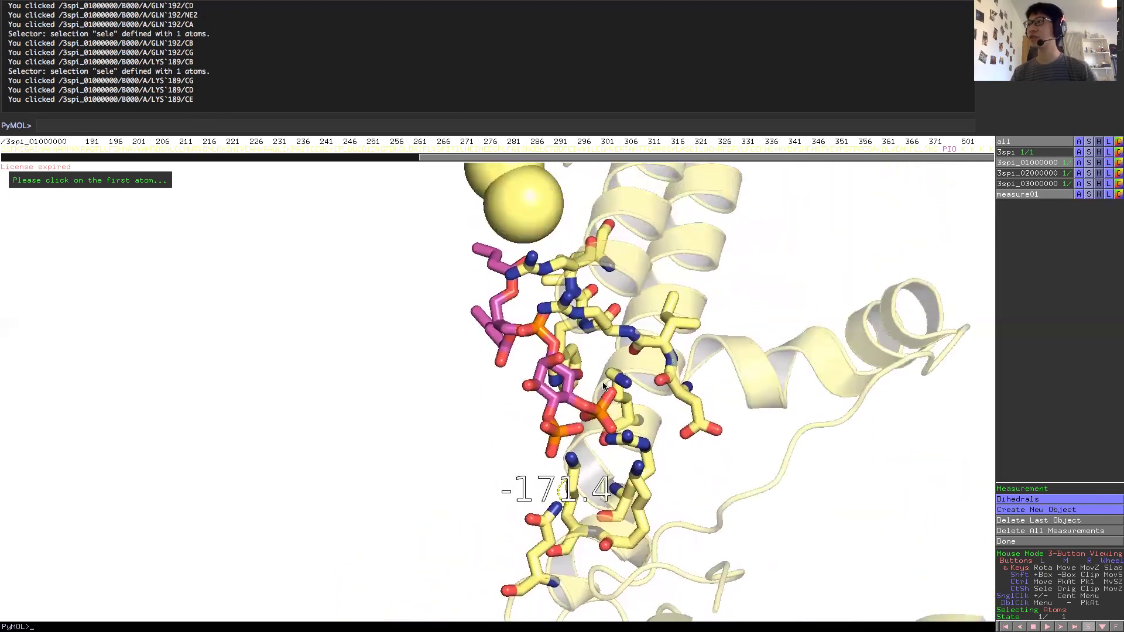
mouse_move(604, 381)
mouse_down()
mouse_move(609, 371)
mouse_move(586, 392)
mouse_move(611, 378)
mouse_up()
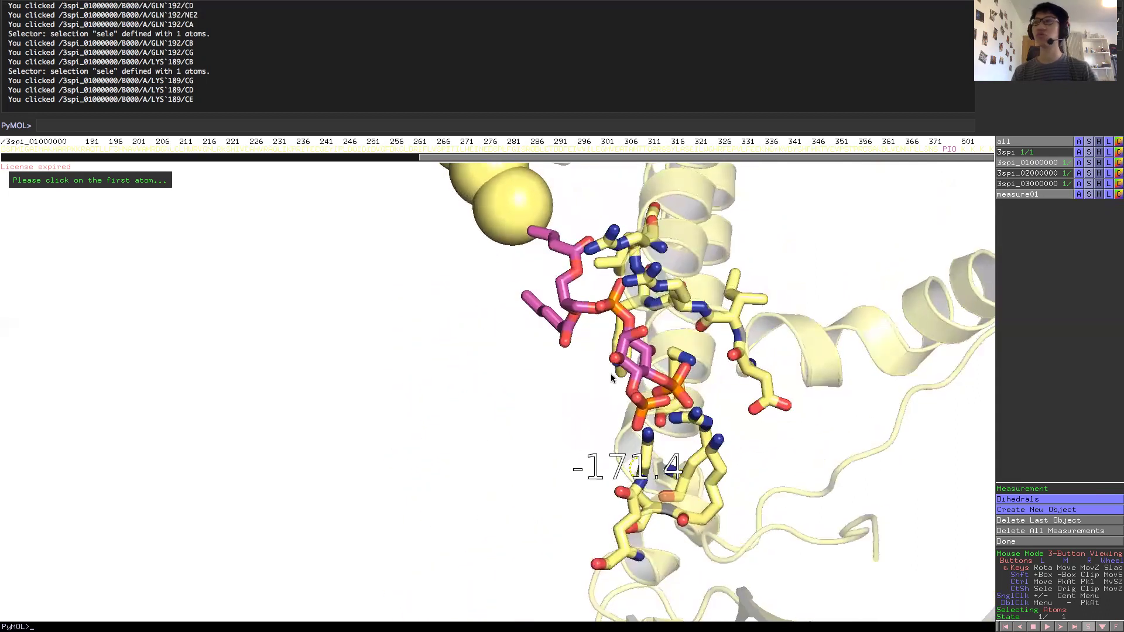
middle_drag(486, 432, 486, 386)
drag(517, 417, 514, 494)
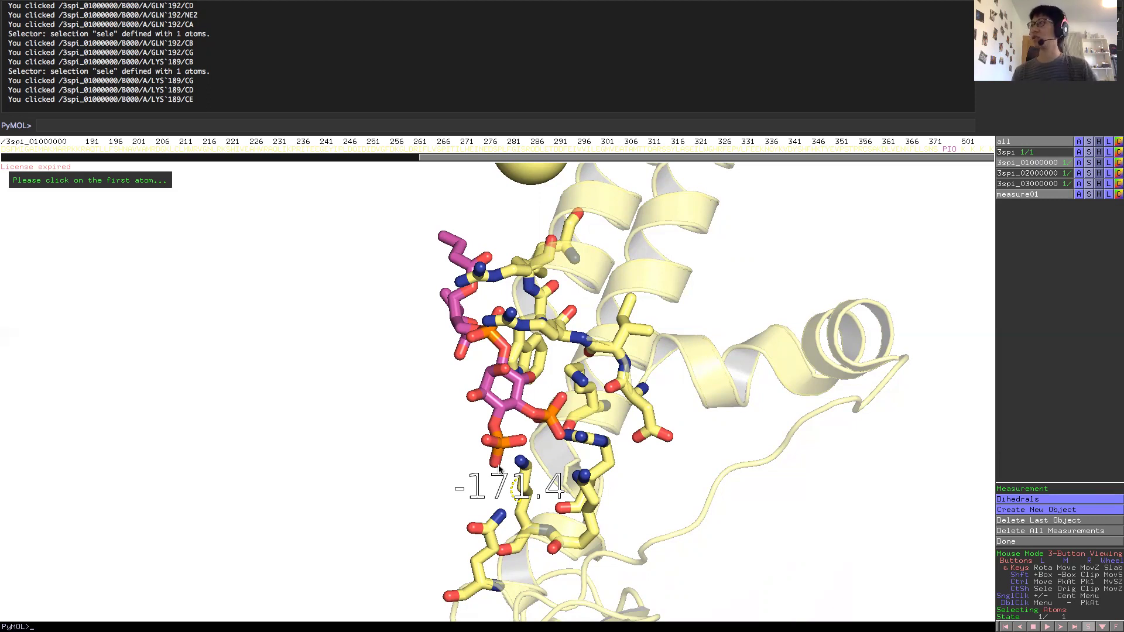
mouse_move(584, 6)
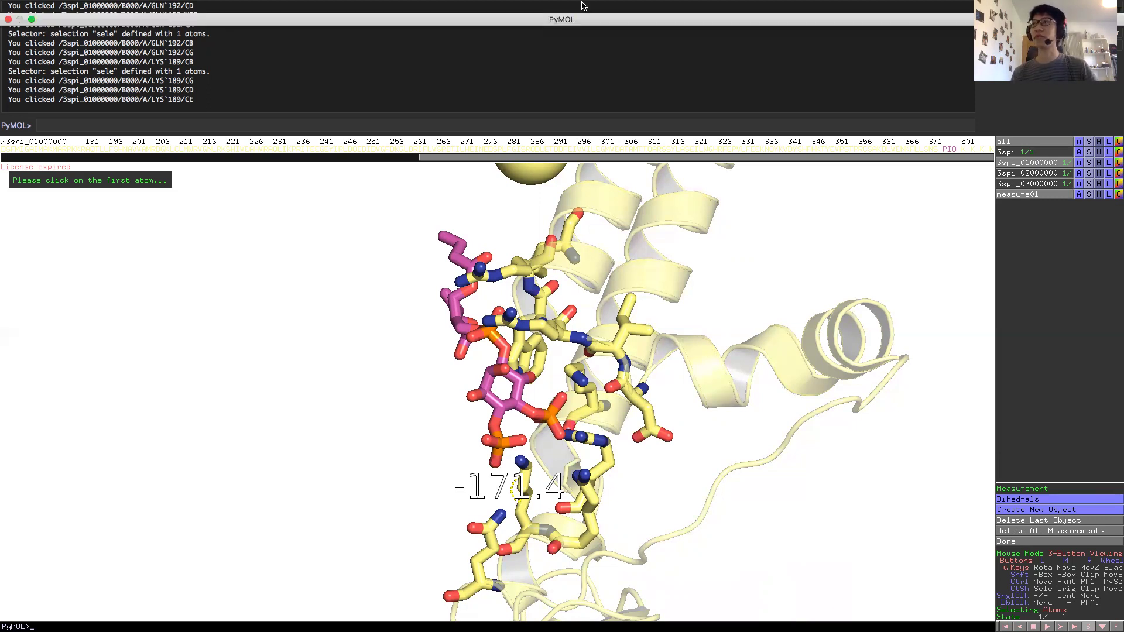